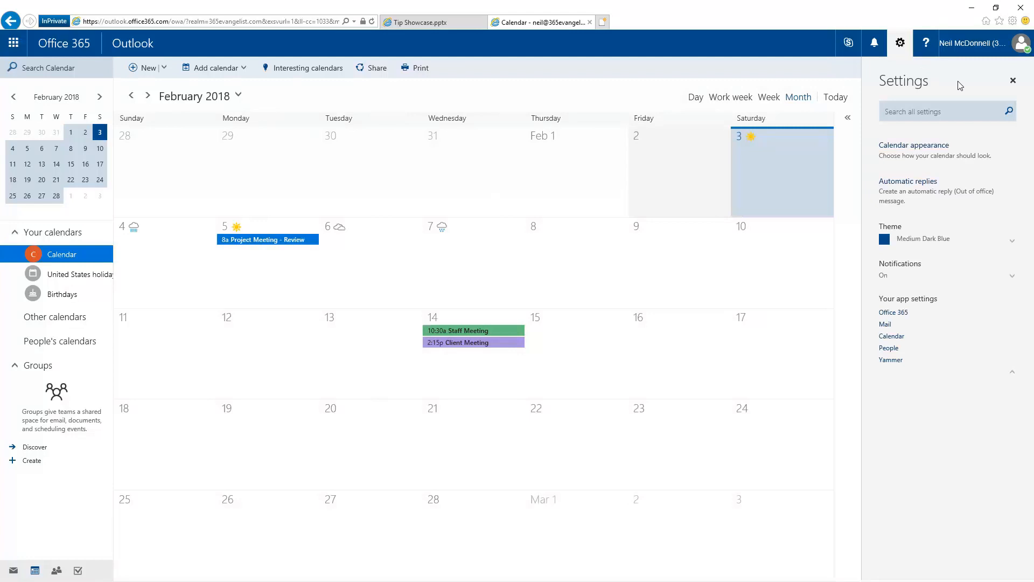
In the calendar appearance settings, set the work week to Sun, Mon, Tue, Fri and Sat, save, and show the Work week view
click(944, 150)
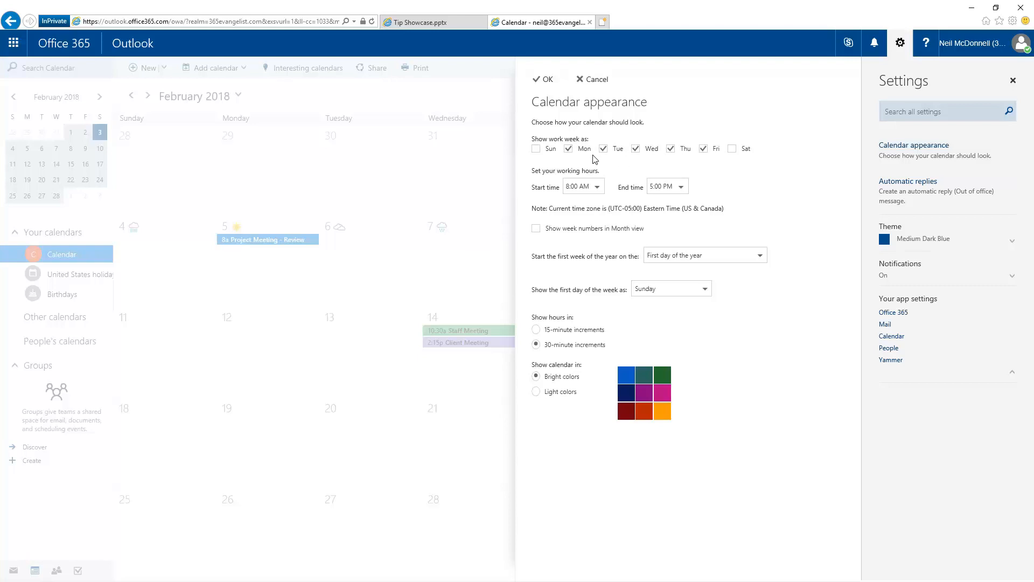
click(537, 150)
click(732, 149)
click(637, 151)
click(671, 150)
click(547, 79)
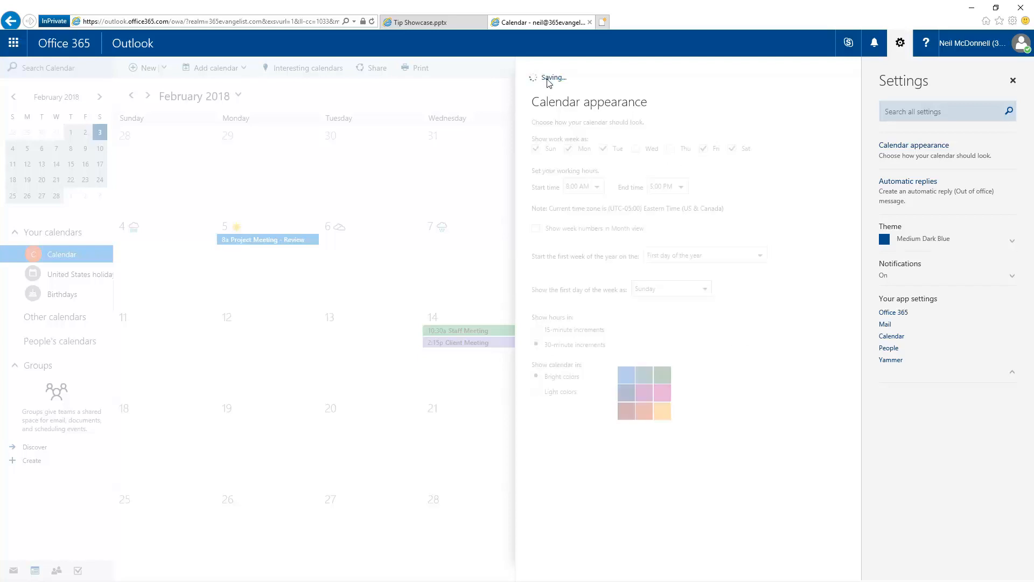
click(1013, 82)
click(886, 100)
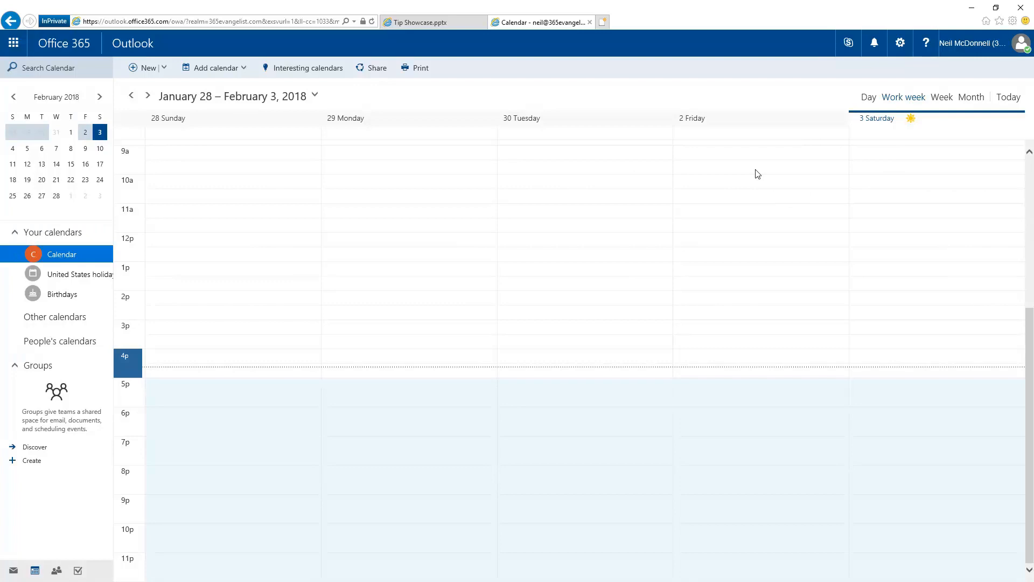
Reopen the calendar appearance settings and set the work week days to Monday through Friday
click(900, 44)
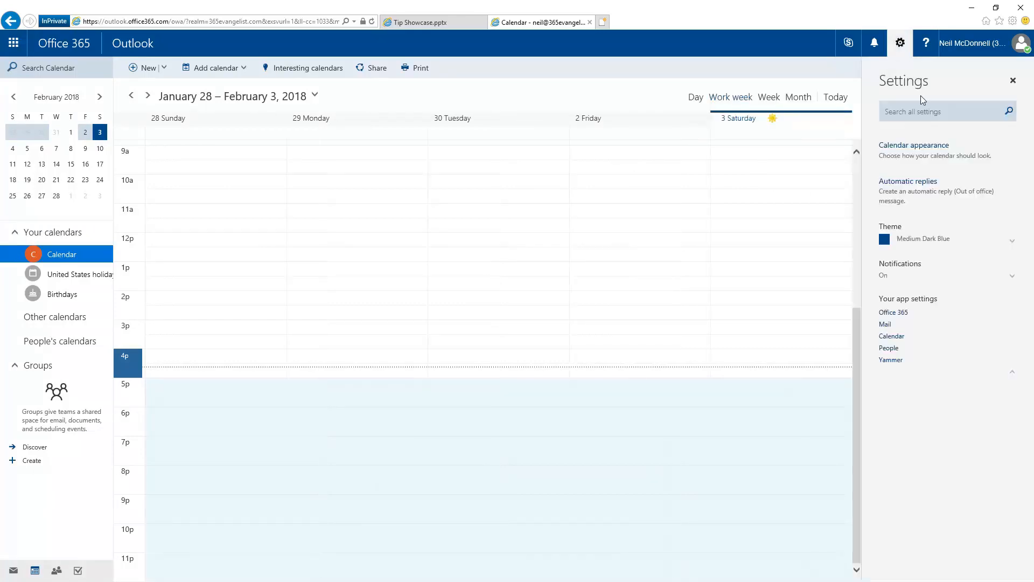
click(921, 150)
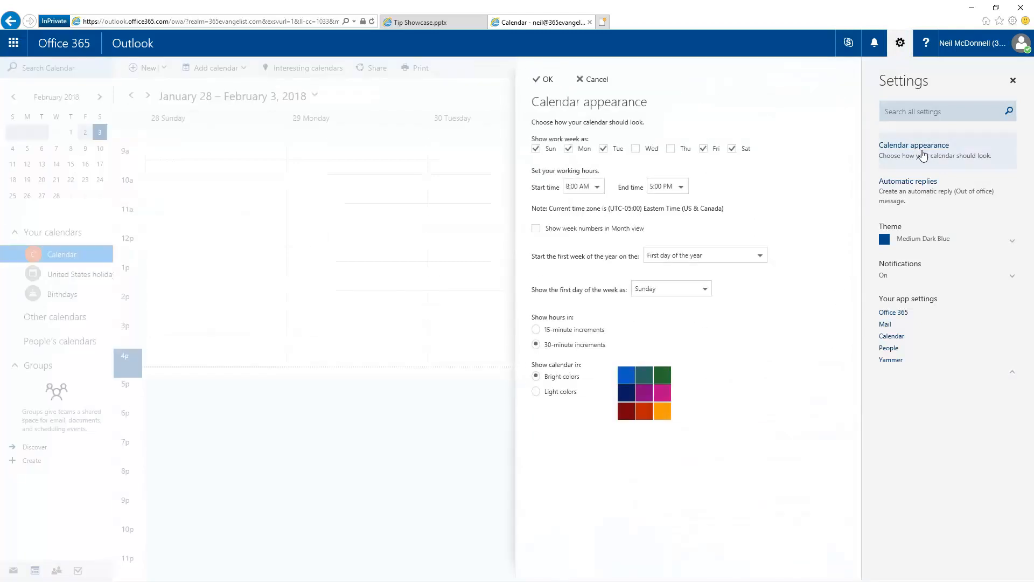
click(536, 149)
click(636, 149)
click(671, 149)
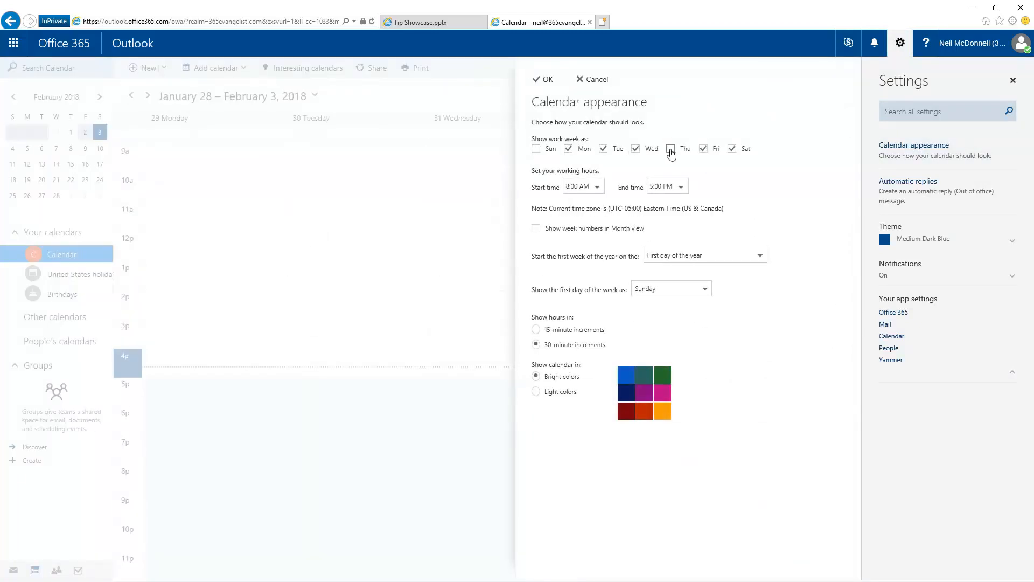
click(739, 152)
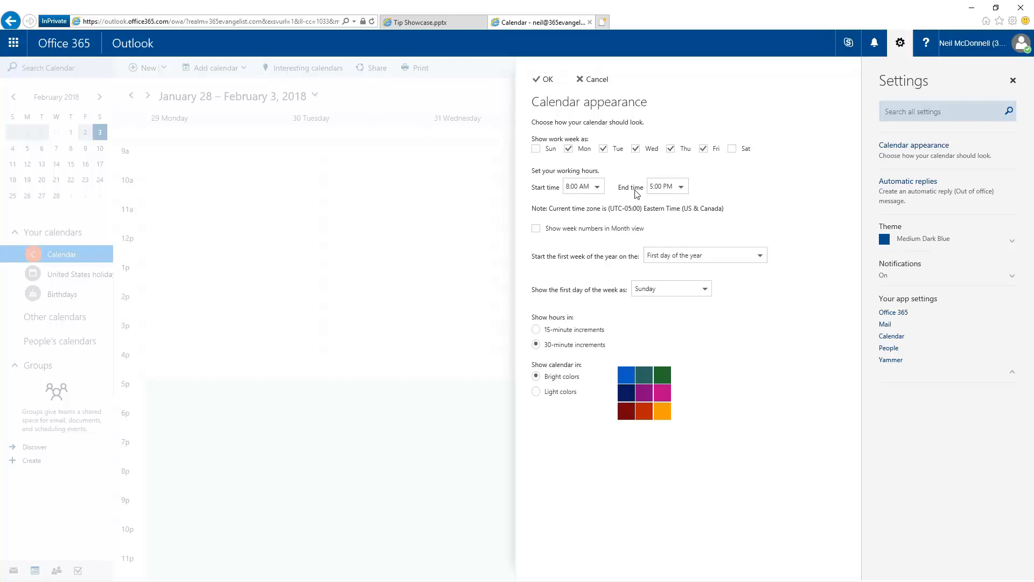
Set the working hours start time to 7:00 AM, save the settings, and switch the calendar to Month view
click(598, 188)
scroll(592, 236, up, 3)
click(592, 236)
click(545, 80)
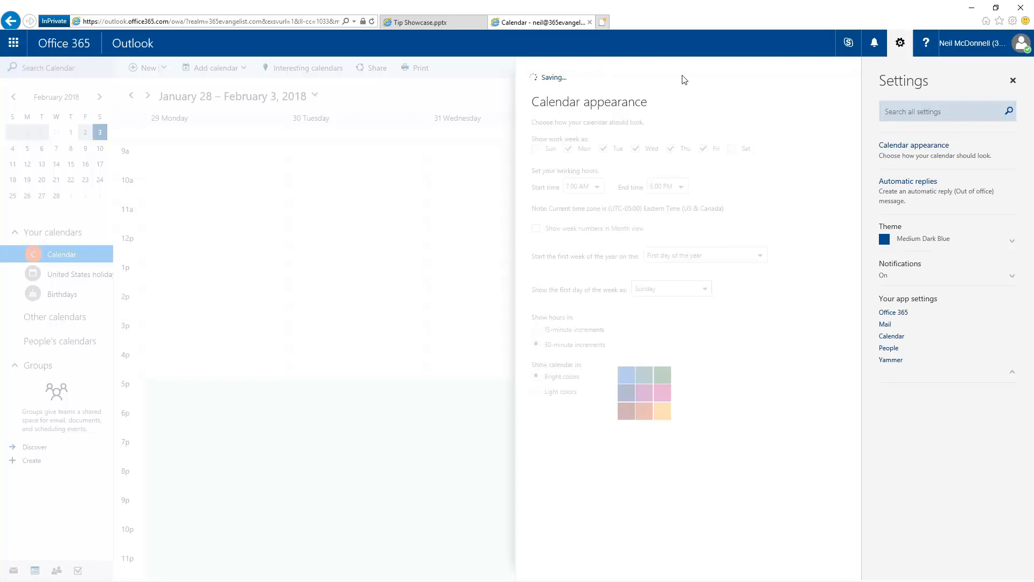
click(789, 101)
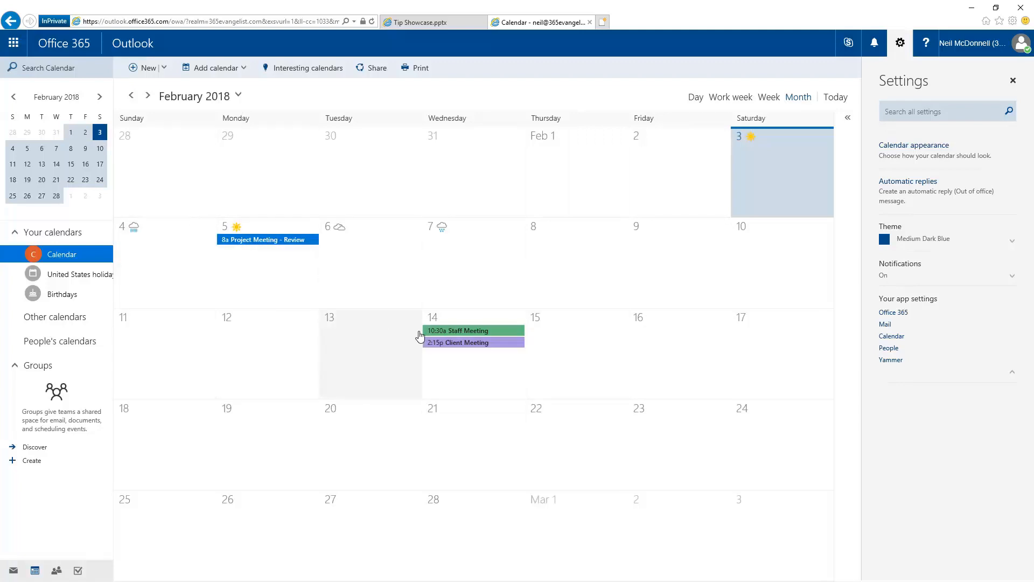
Turn on week numbers in Month view in the calendar appearance settings and save
click(916, 146)
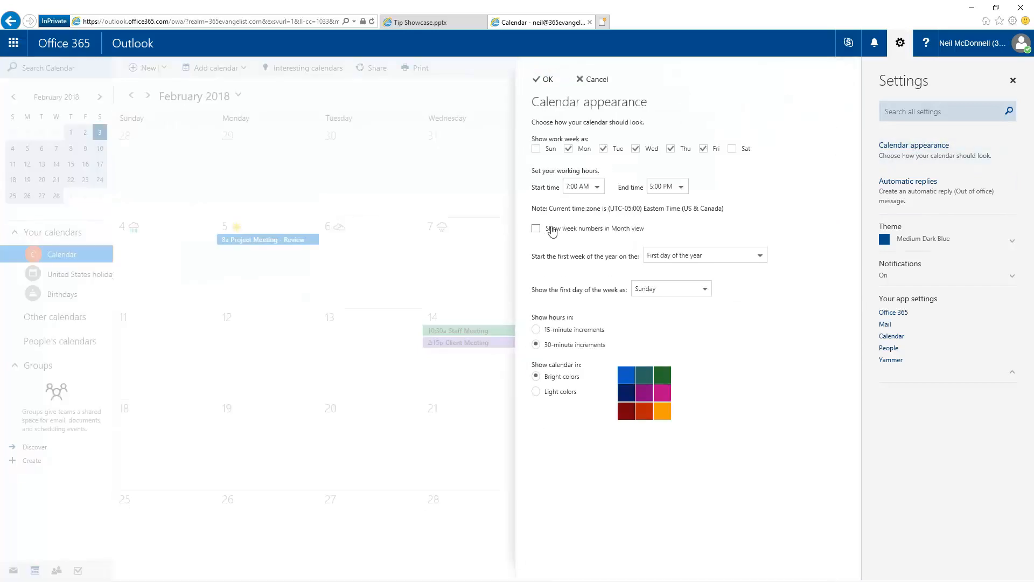
click(538, 229)
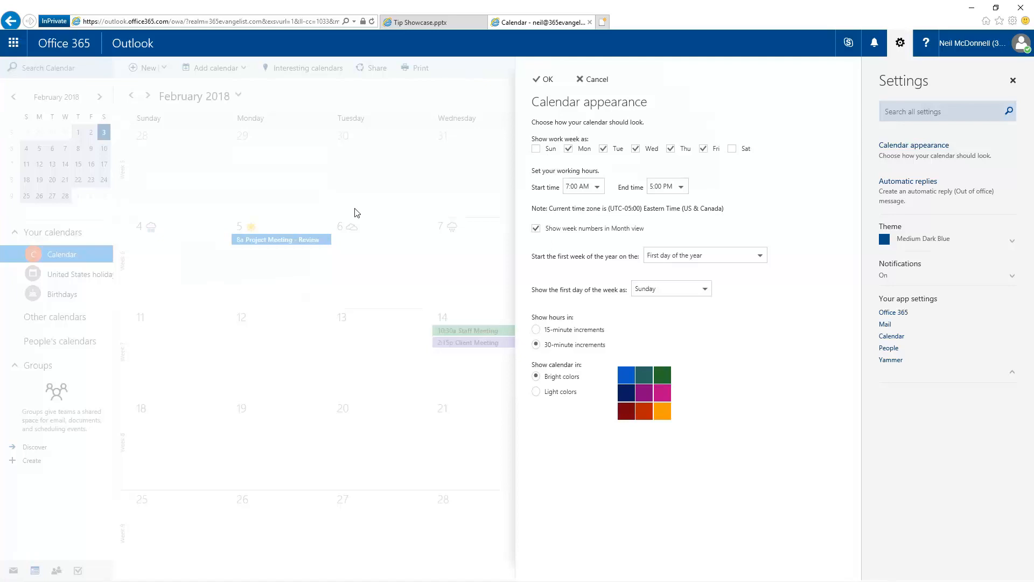
click(546, 80)
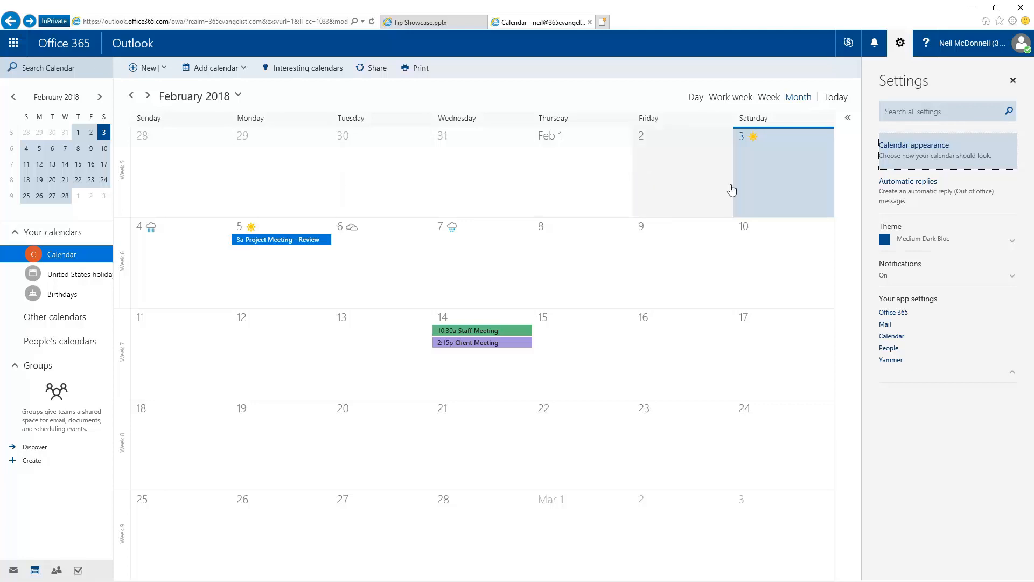
Reopen the calendar appearance settings and turn off week numbers in Month view
click(911, 155)
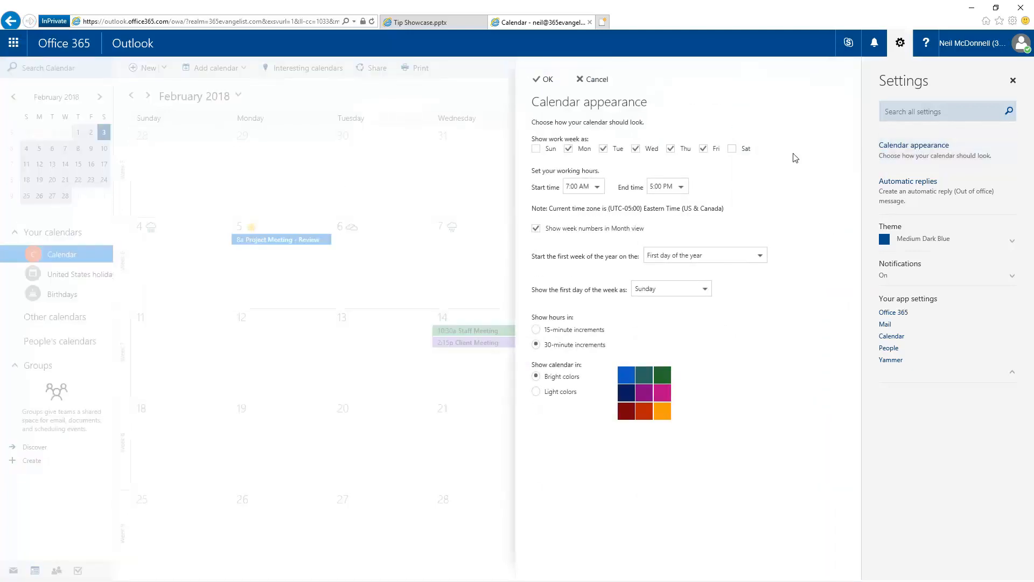
click(536, 228)
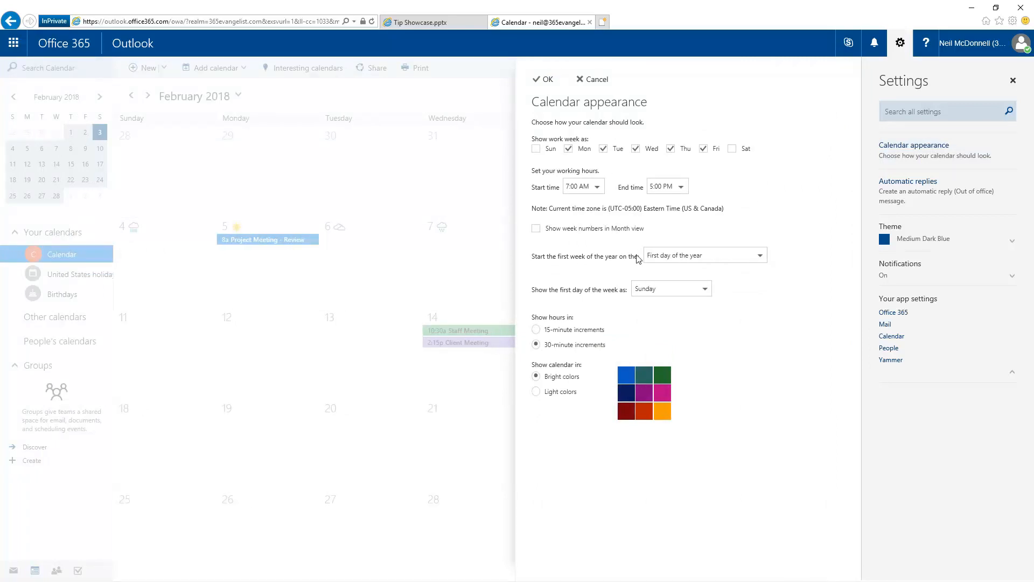
Review the choices for the start of the first week of the year and select First full week of the year
click(761, 257)
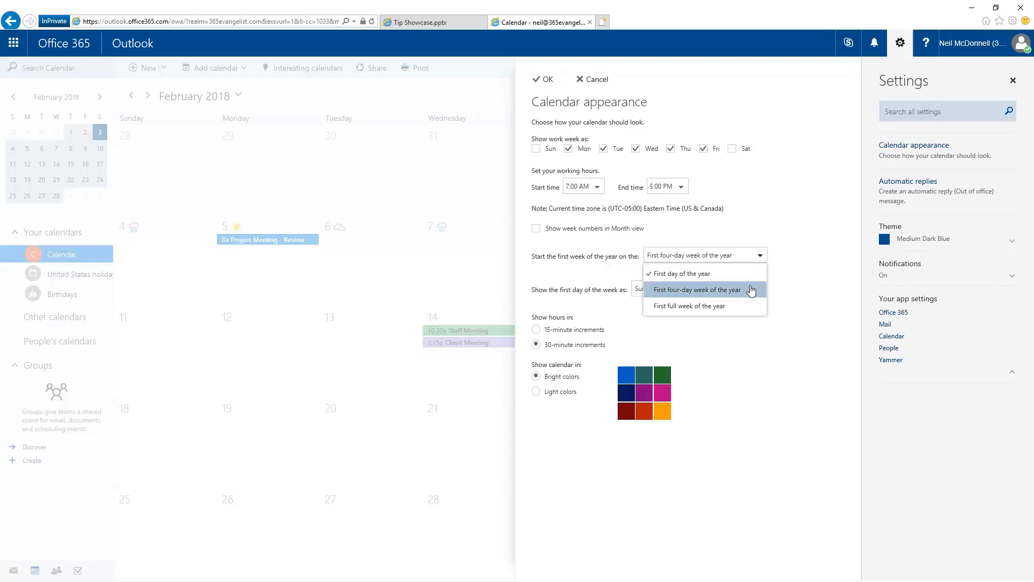
click(820, 253)
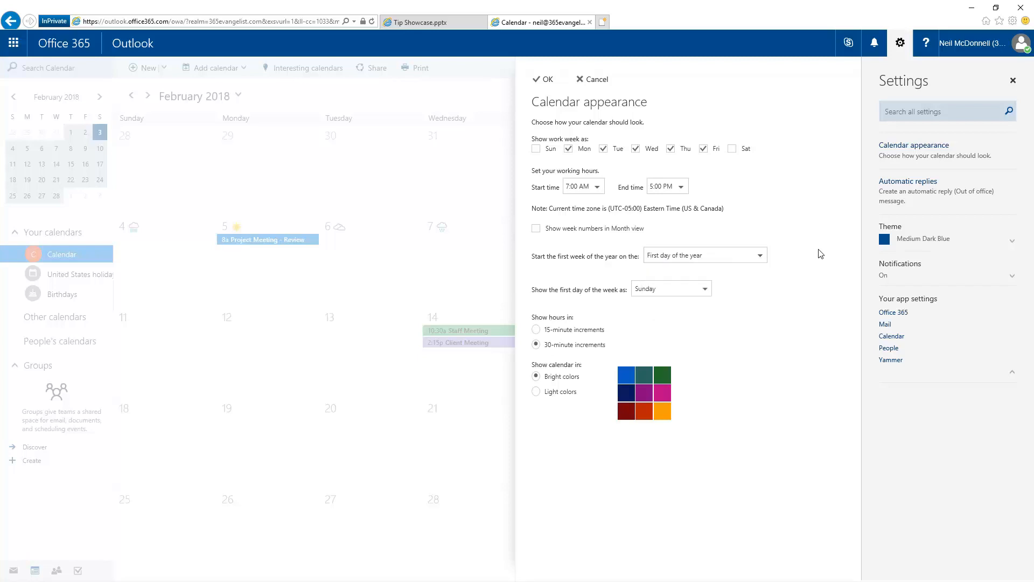
click(762, 257)
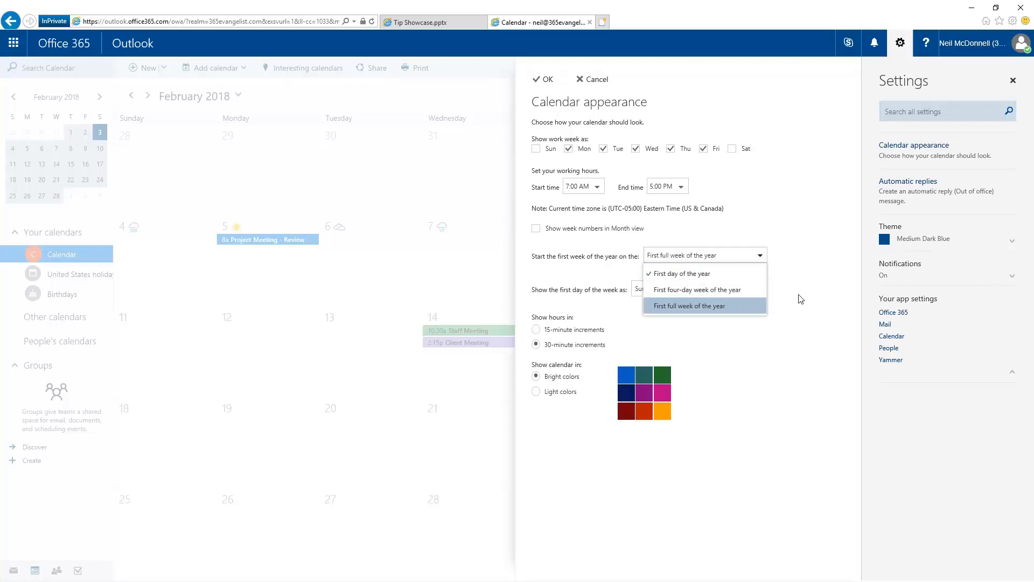
click(801, 299)
click(761, 257)
click(734, 305)
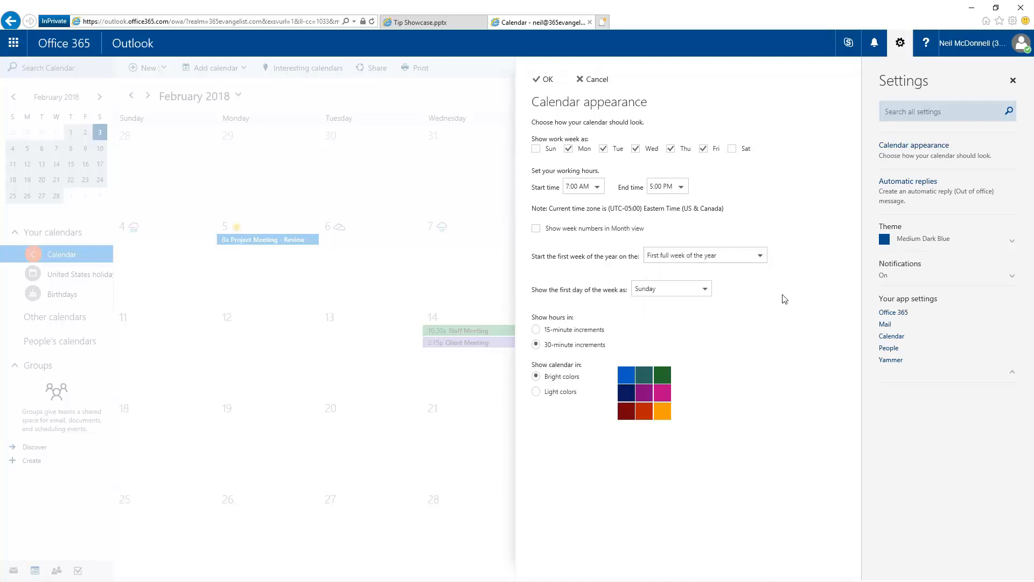
Set the start of the first week of the year to First day of the year and review the alternatives again
click(761, 257)
click(784, 258)
click(761, 257)
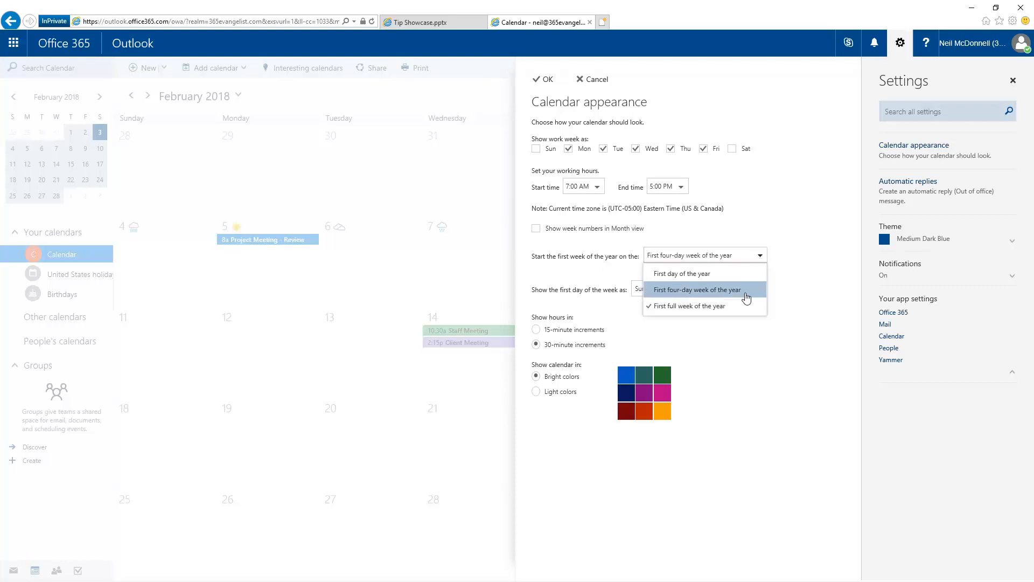
click(694, 281)
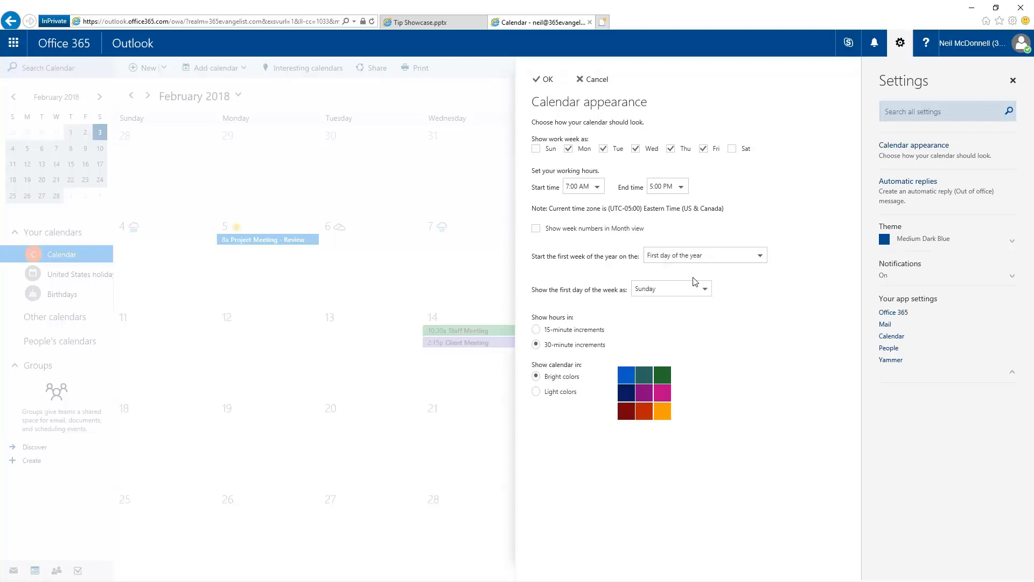
click(760, 256)
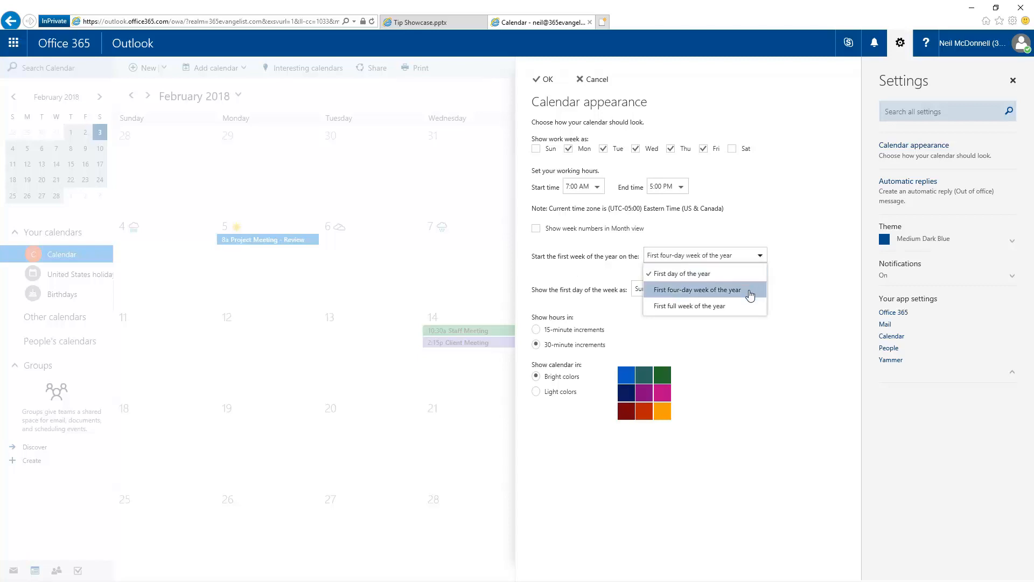
click(809, 272)
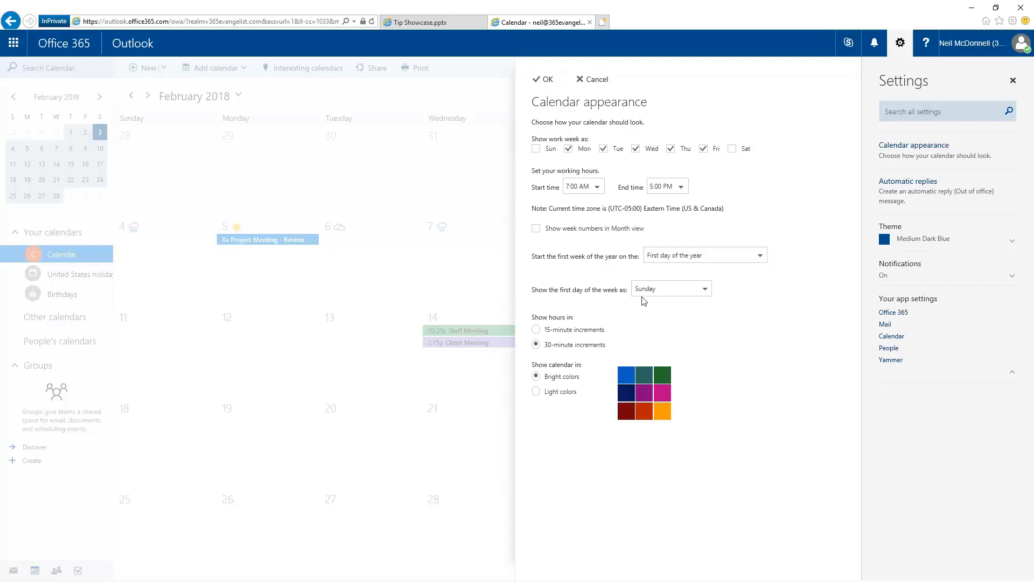
Try Monday as the first day of the week, set it to Wednesday, and save with hours in 30-minute increments
click(705, 291)
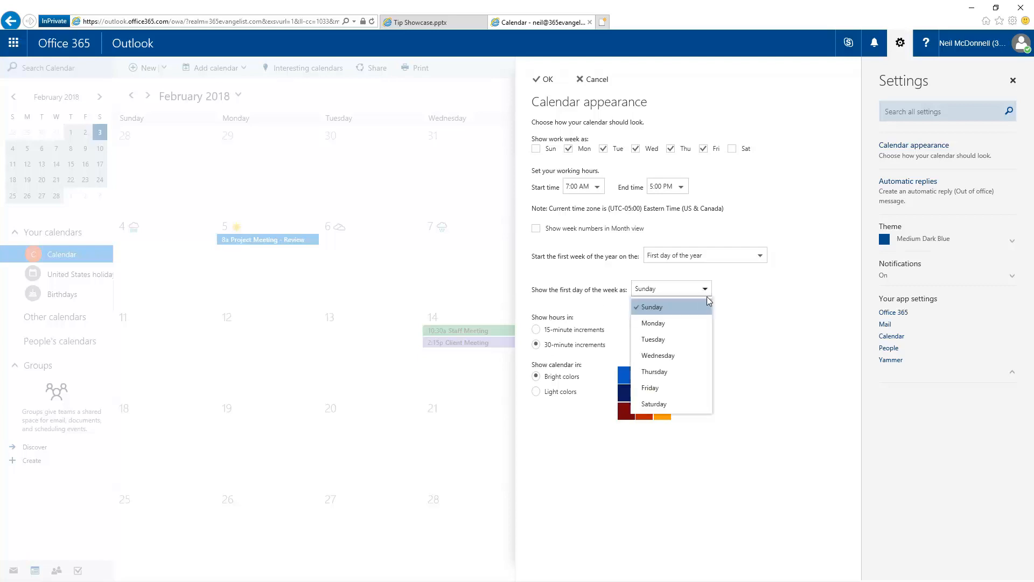
click(701, 323)
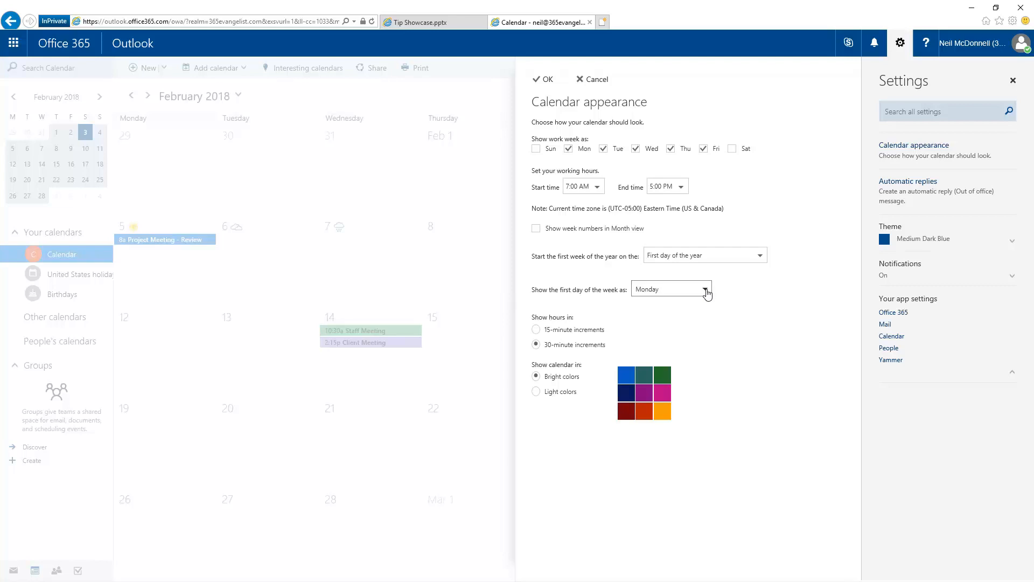
click(707, 293)
click(696, 355)
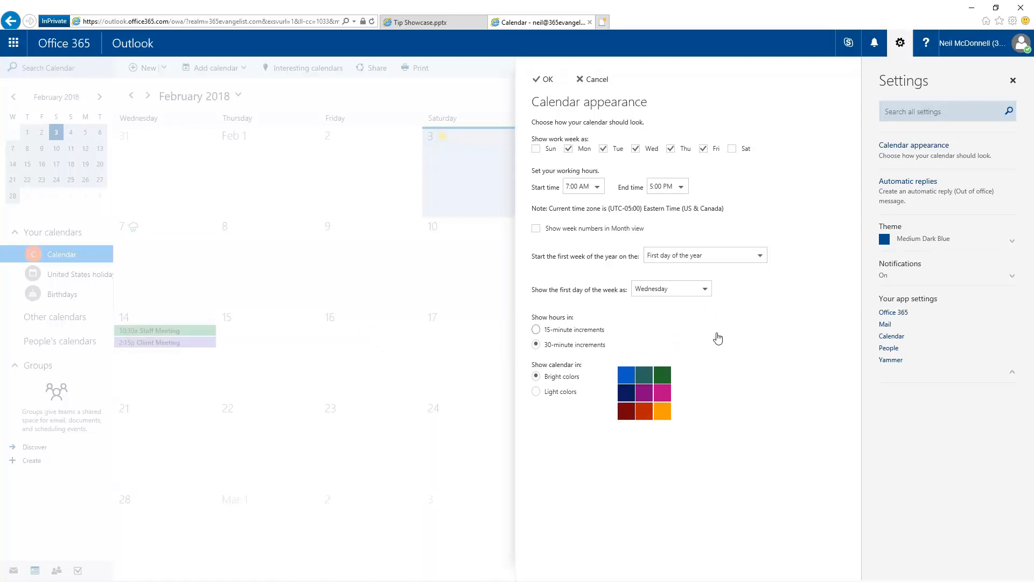
click(543, 333)
click(536, 344)
click(547, 81)
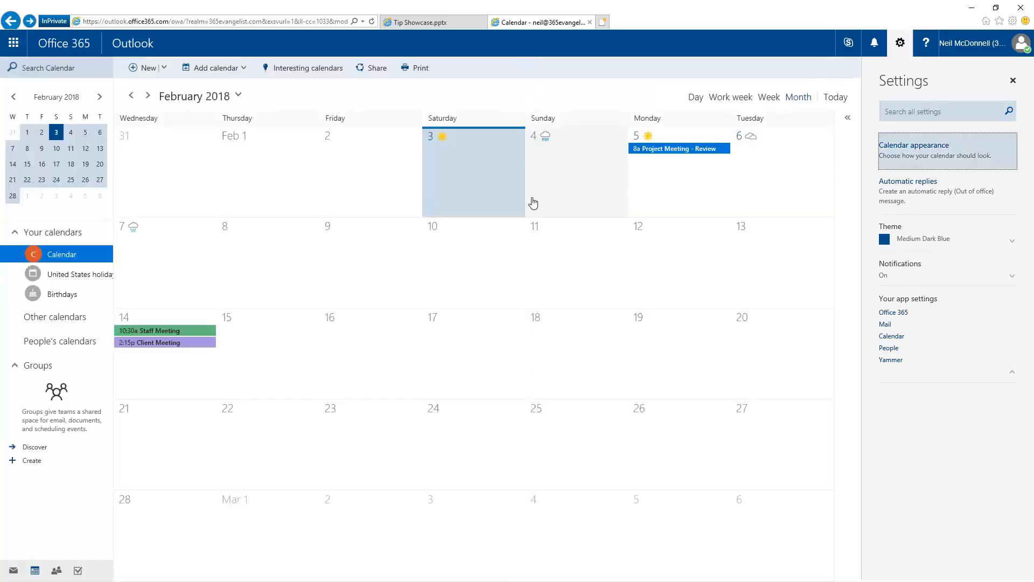
Start a new event, examine the time increments offered for its end time, and discard the event
click(145, 67)
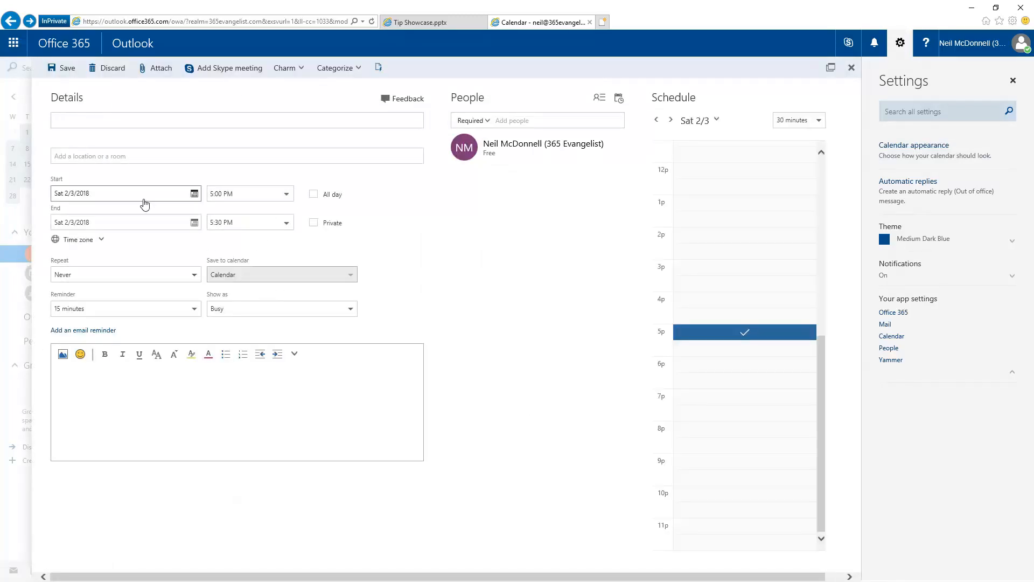
click(287, 224)
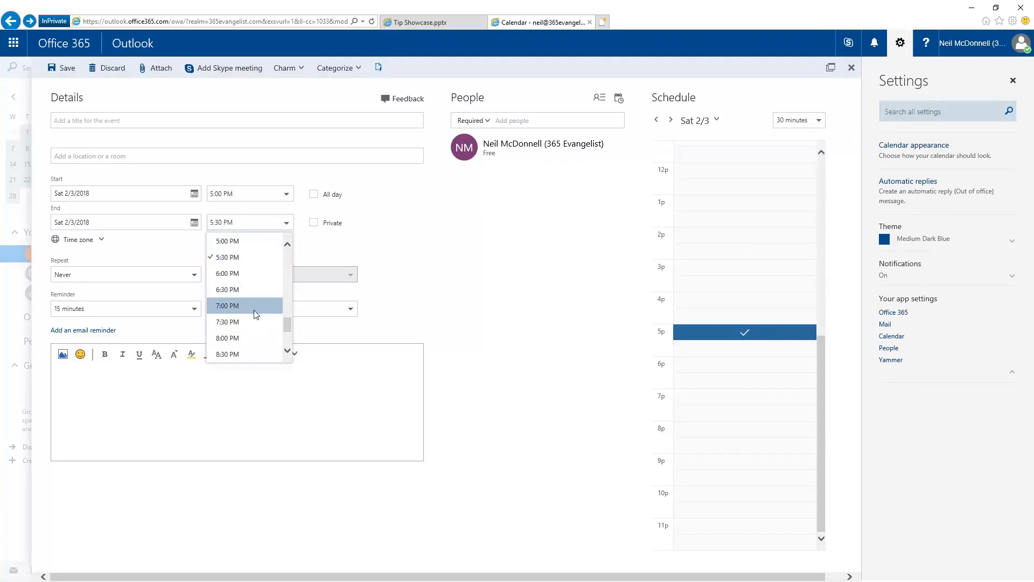
click(436, 224)
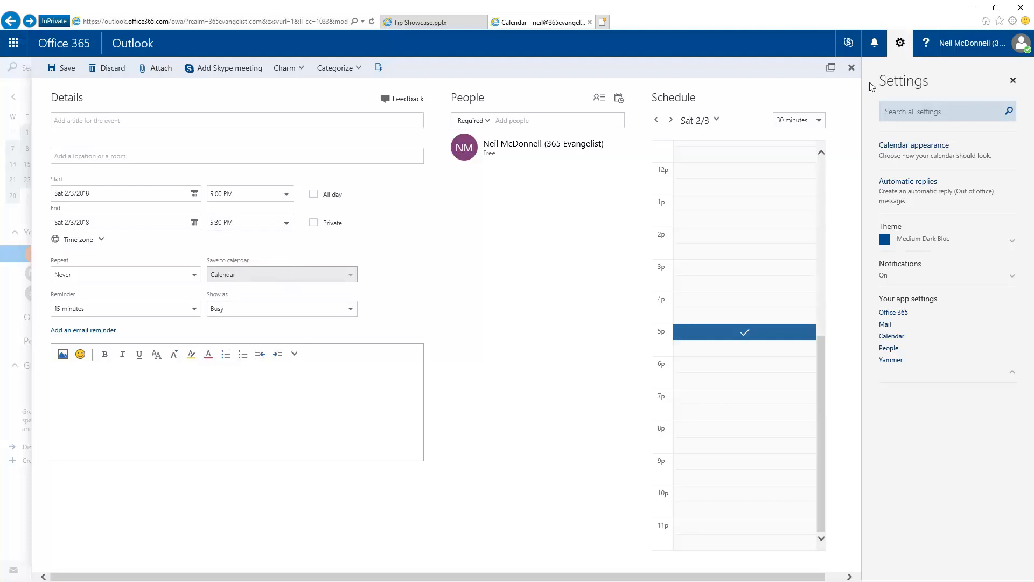
click(115, 68)
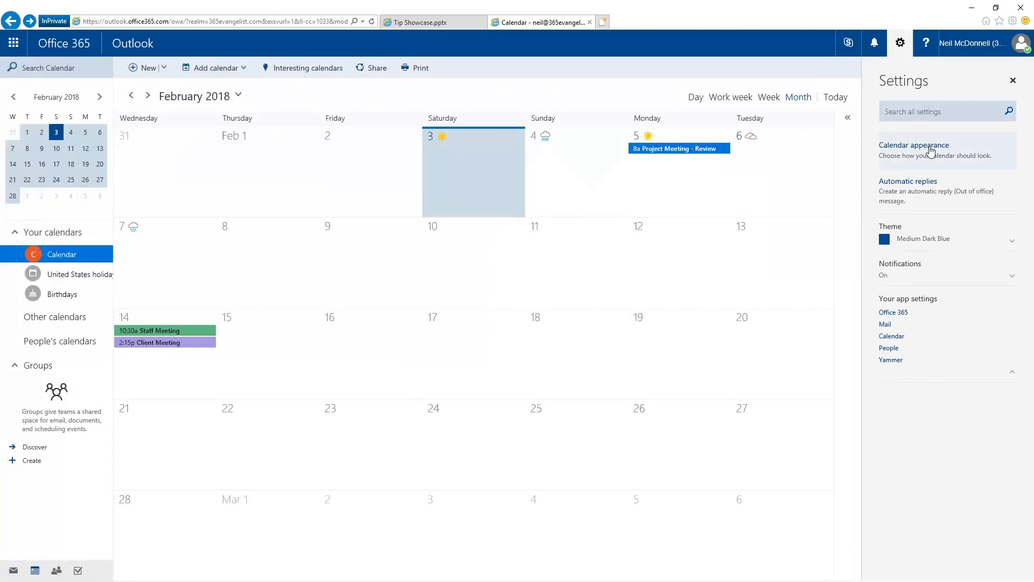
Set the calendar to show hours in 15-minute increments and save the appearance settings
click(931, 151)
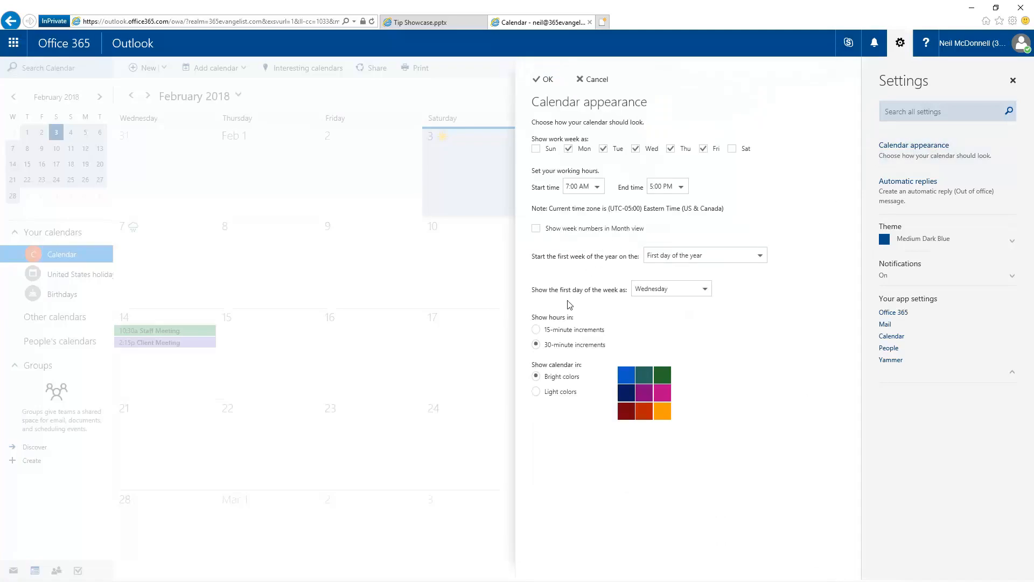
click(536, 329)
click(544, 79)
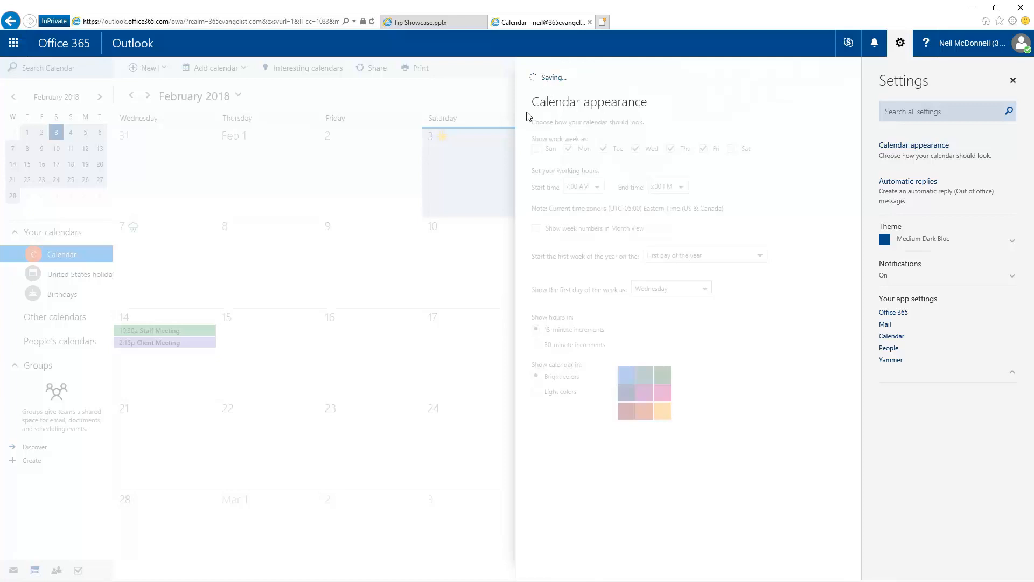
Start a new event and set its start time to 5:15 PM and end time to 6:00 PM to check the 15-minute increments
click(142, 67)
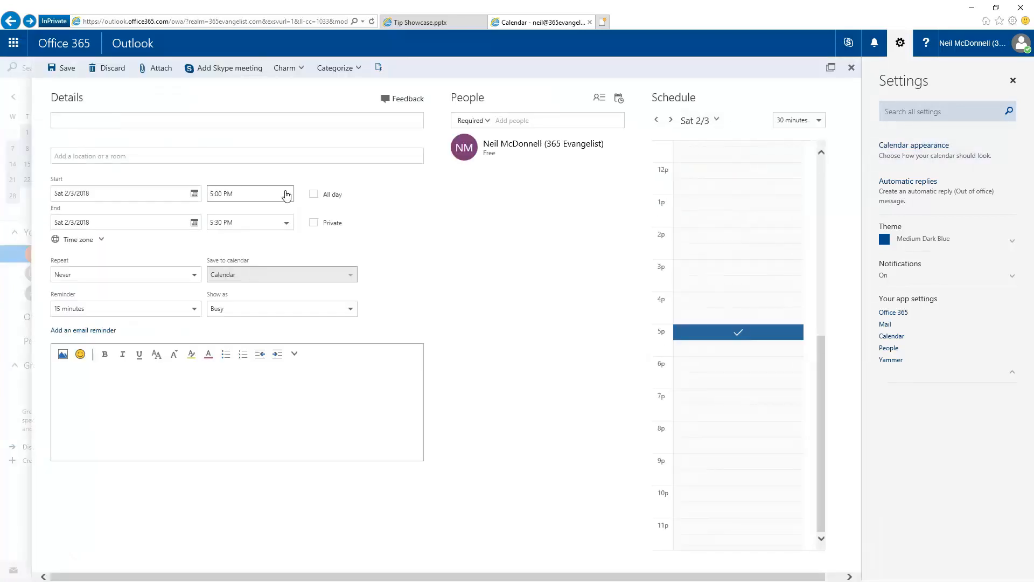
click(286, 195)
click(267, 230)
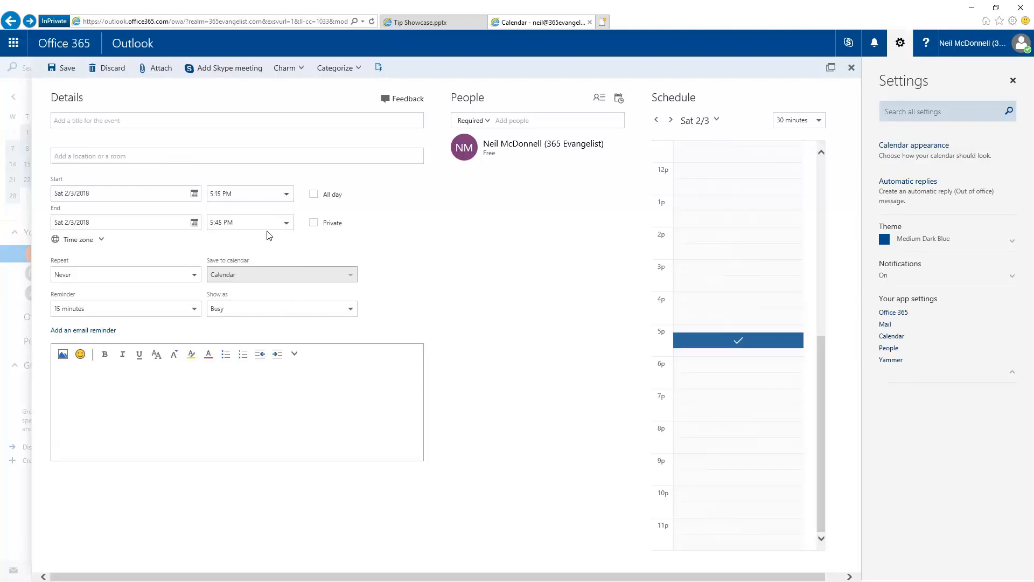
click(285, 223)
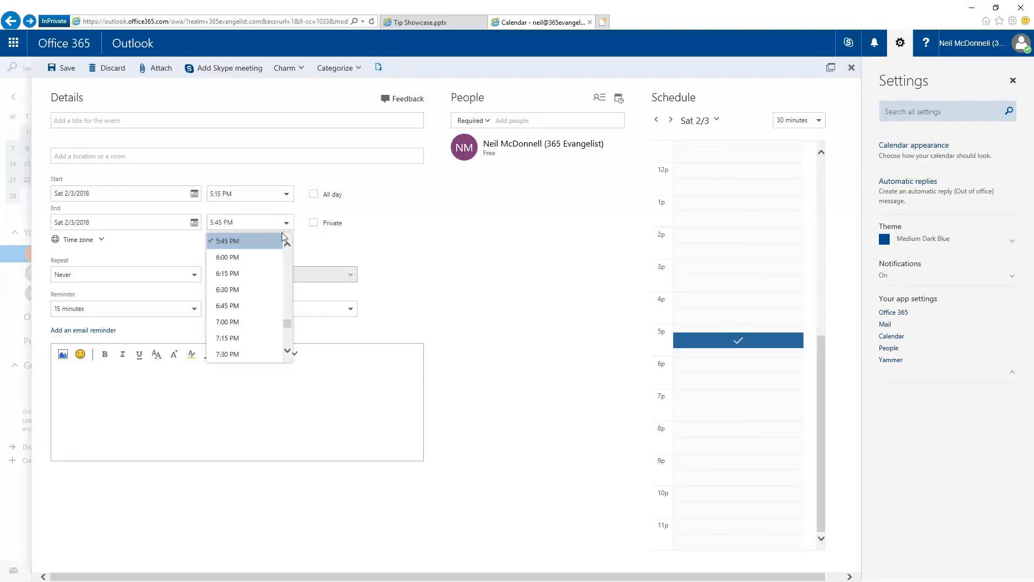
click(259, 258)
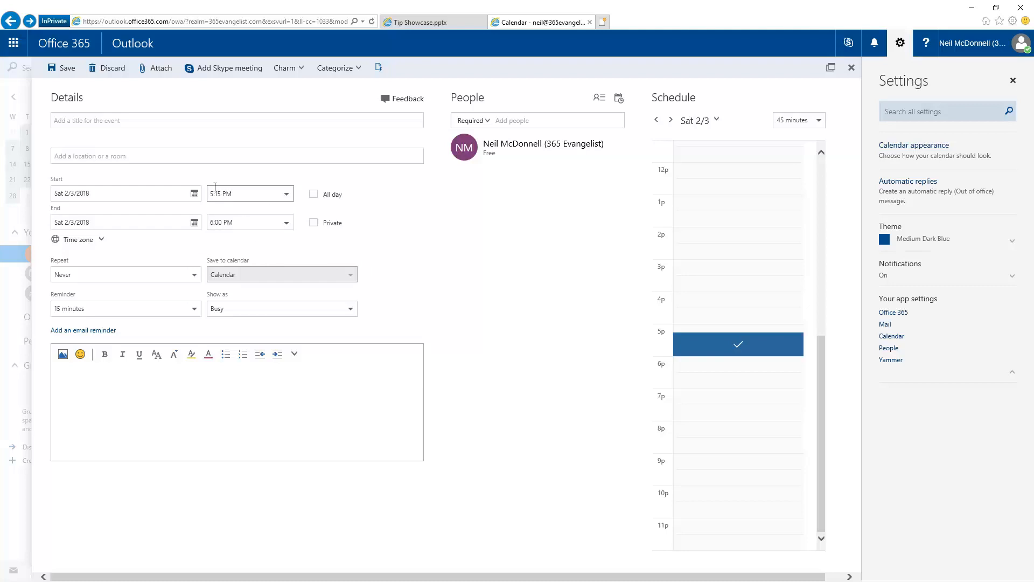
Set the new event's start time to 5:00 PM and discard the event
click(285, 200)
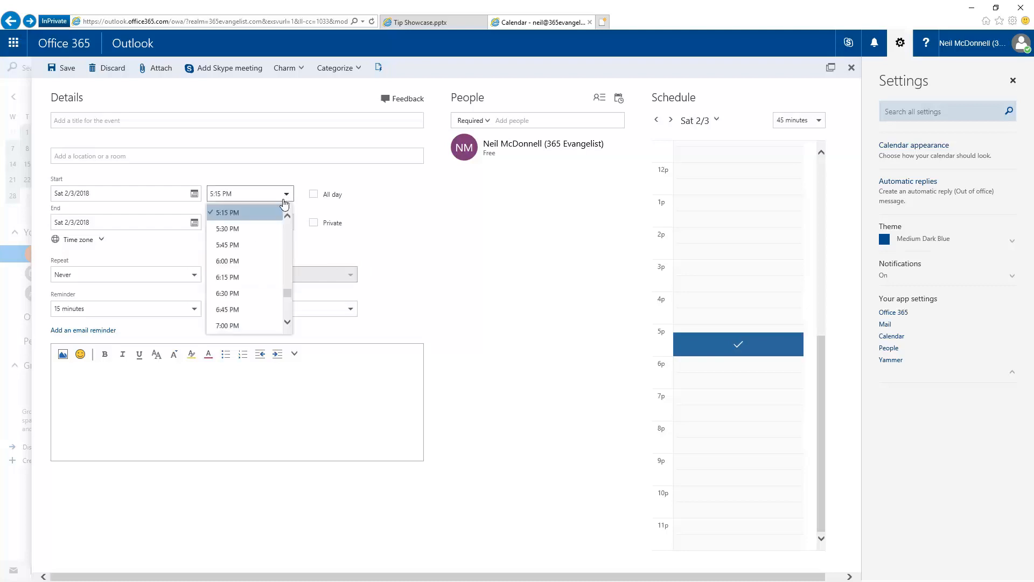
click(288, 218)
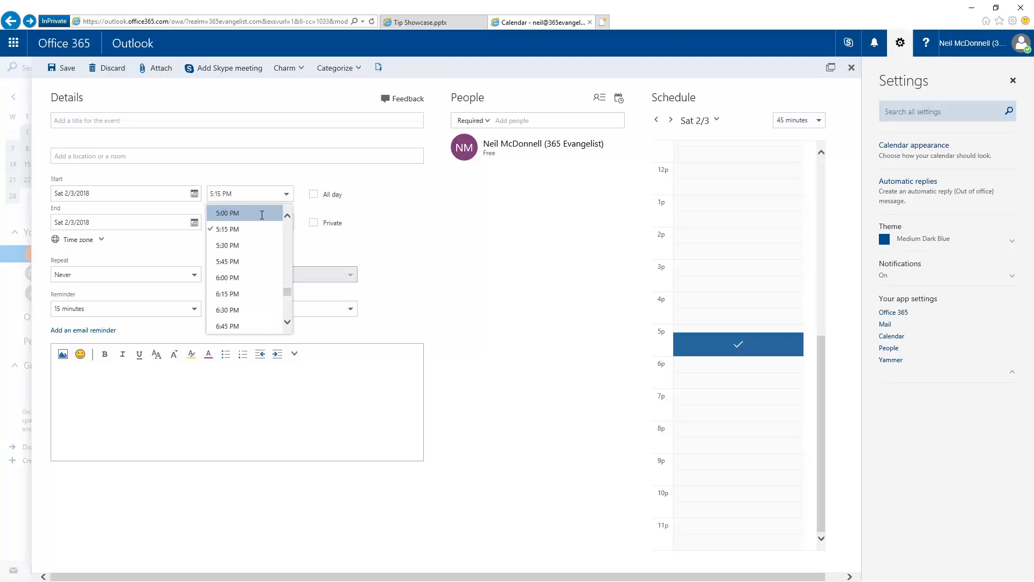
click(268, 214)
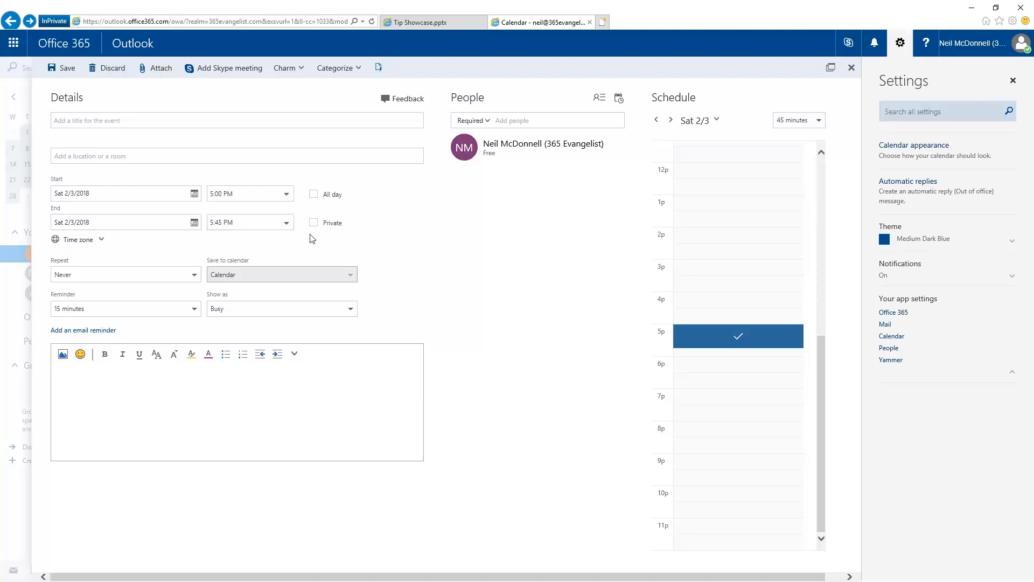
click(108, 69)
click(466, 291)
Set the calendar appearance to light colors and save the settings
click(934, 153)
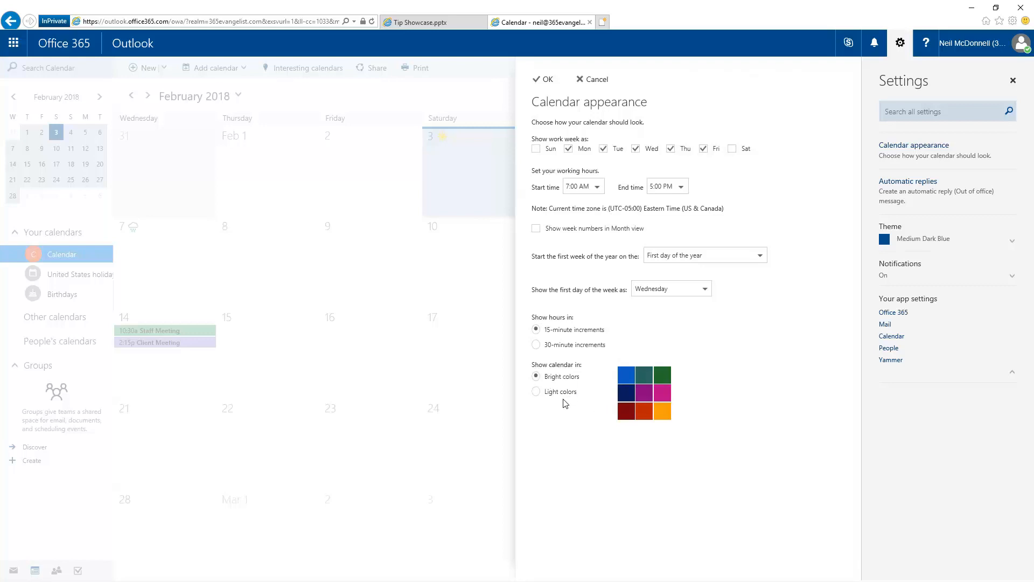
click(537, 392)
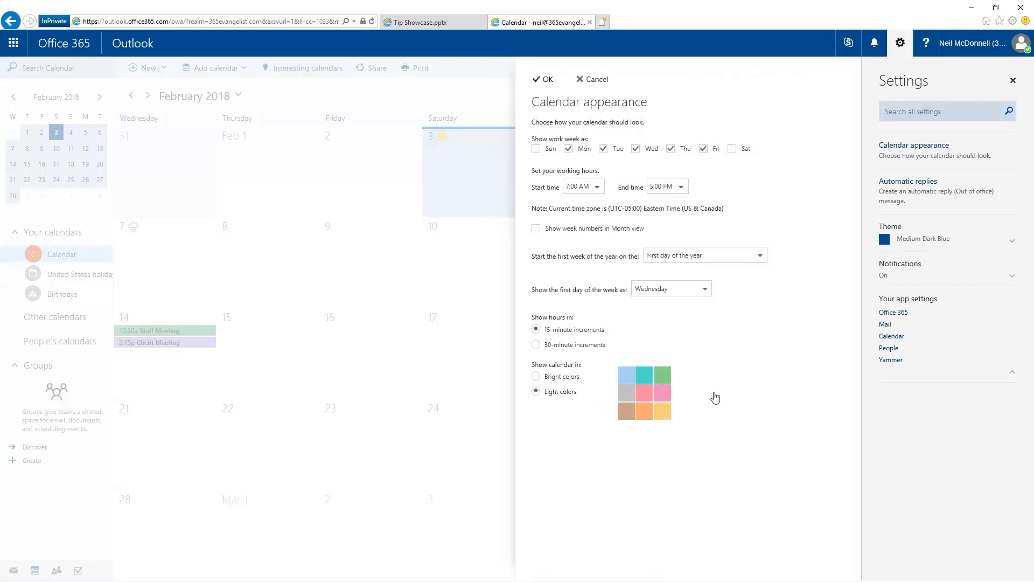
click(545, 80)
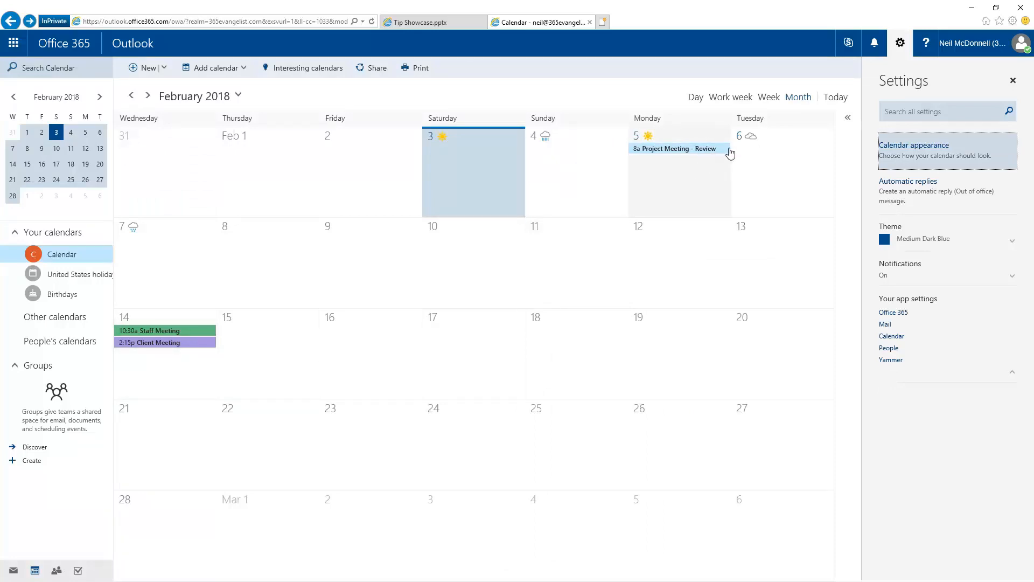
Switch the calendar appearance back to bright colors and save the settings
click(908, 150)
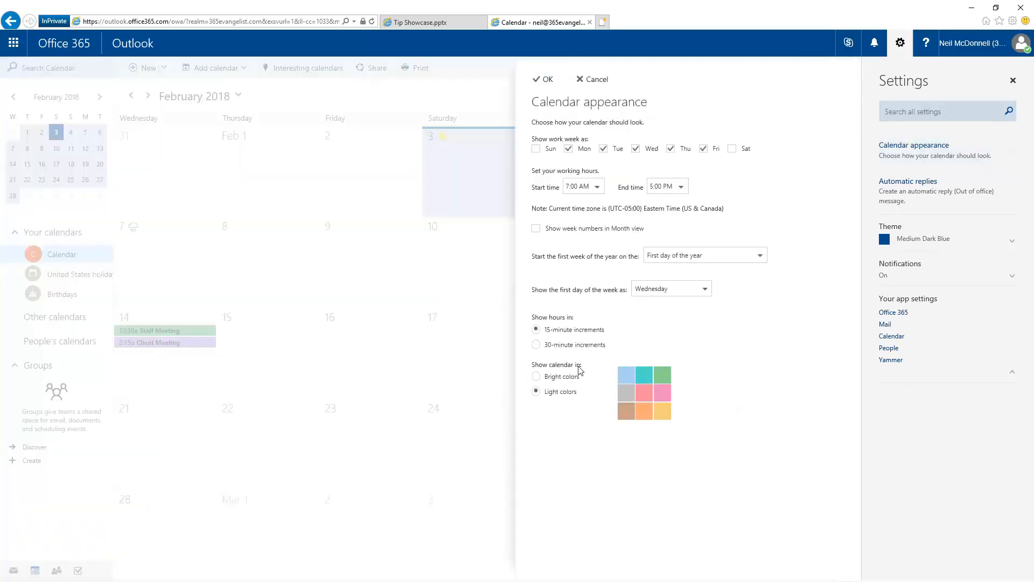
click(565, 378)
click(545, 79)
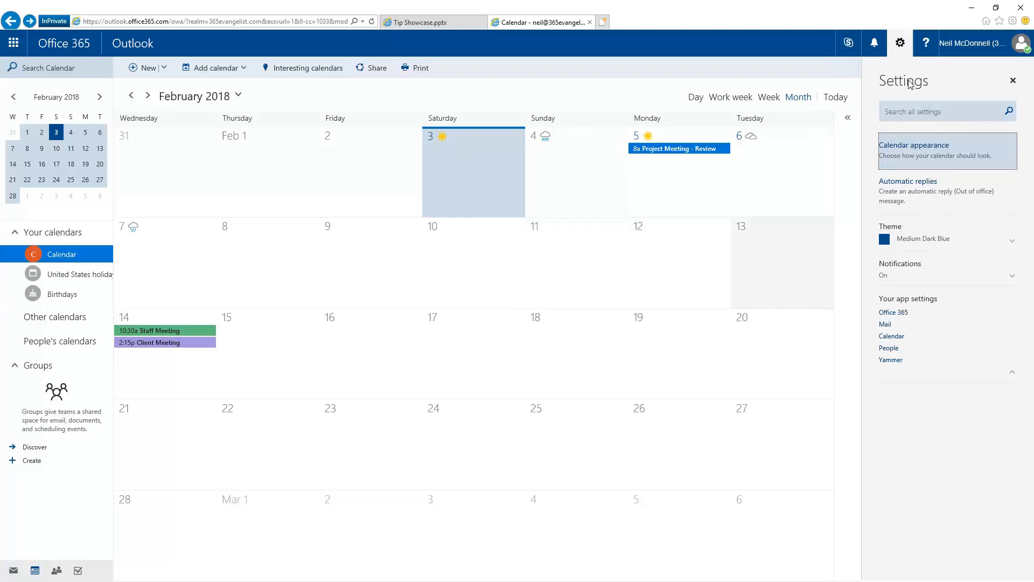
Preview the circuit-pattern, red-dotted, glowing red and leafy green themes on the calendar
click(1011, 246)
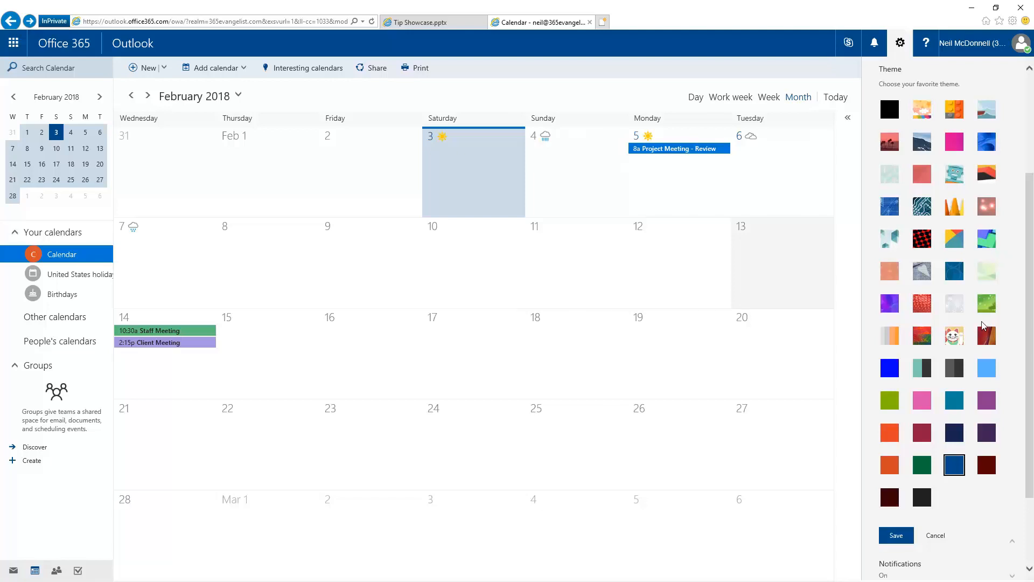
click(922, 207)
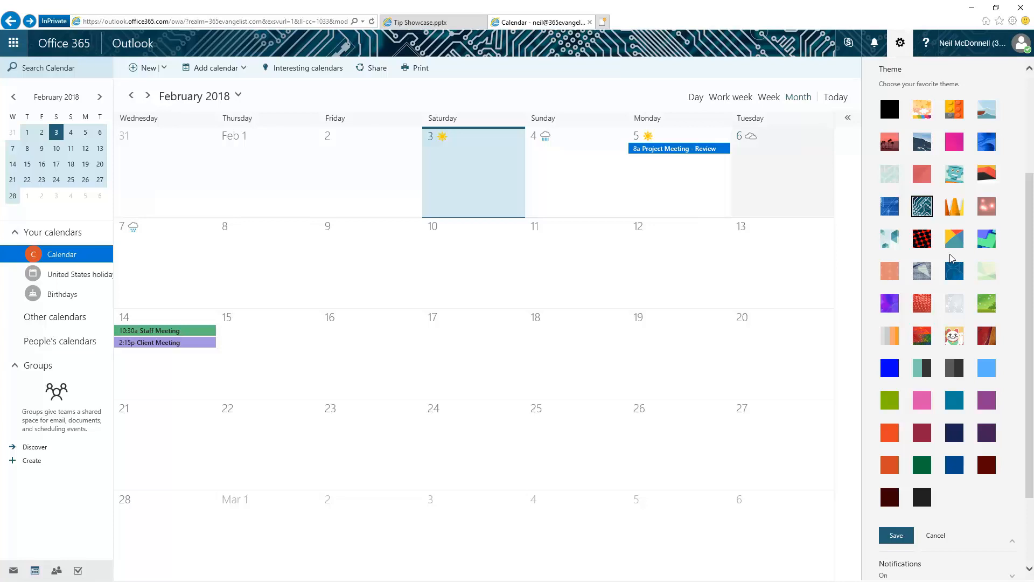
click(927, 240)
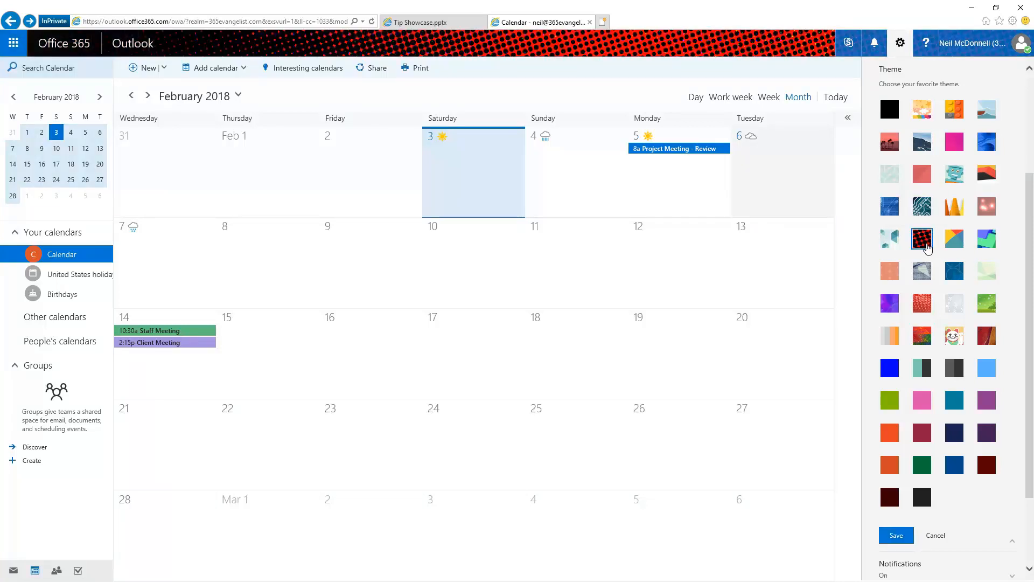
click(990, 215)
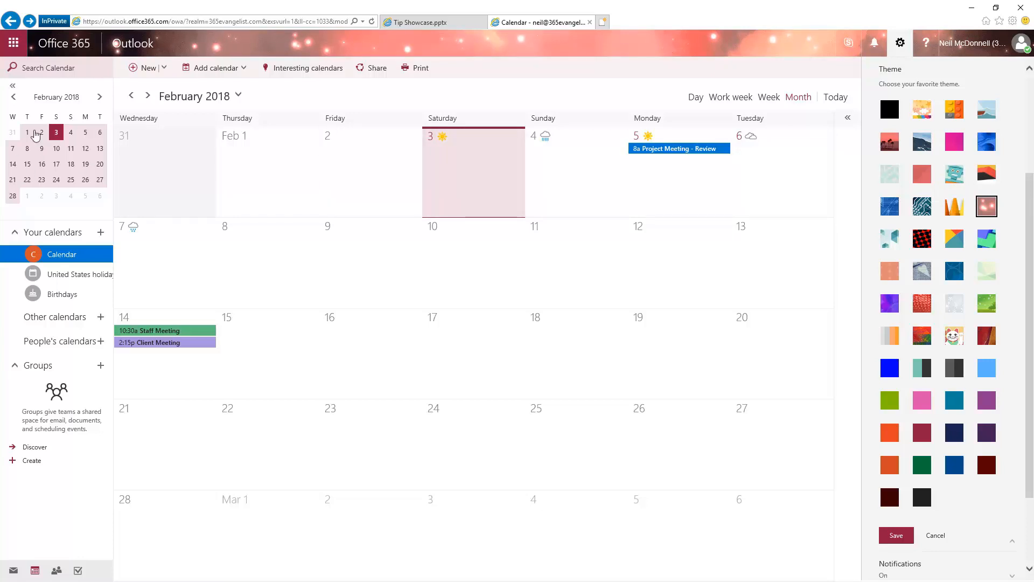
click(987, 303)
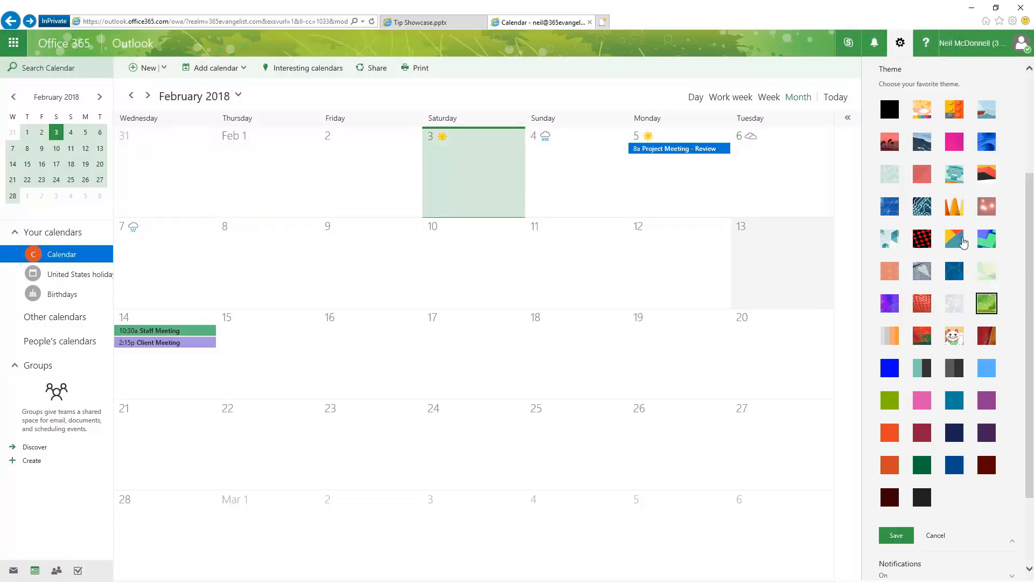
Apply the Far, Far Away theme, save it, and close the settings
click(988, 208)
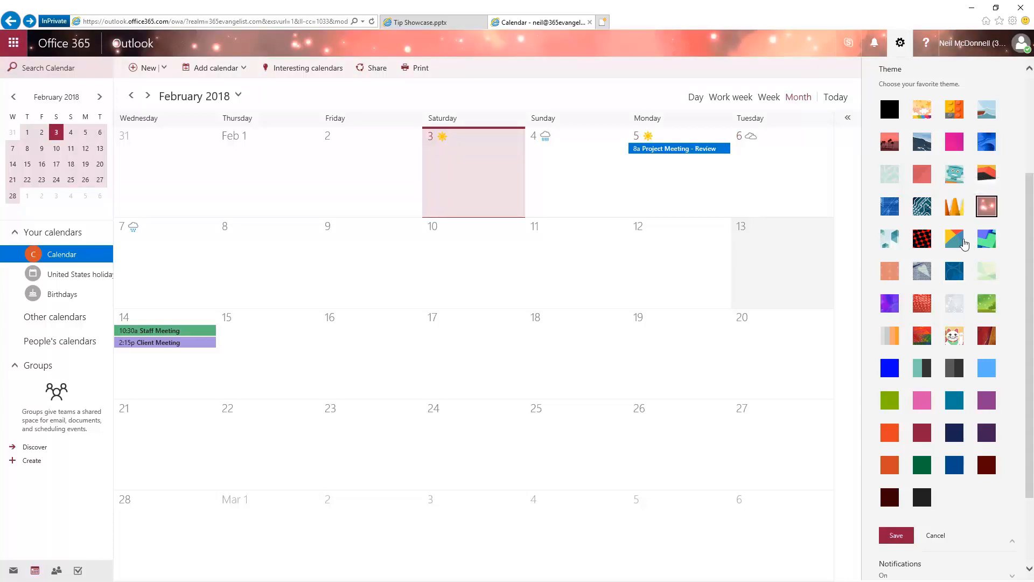
click(897, 536)
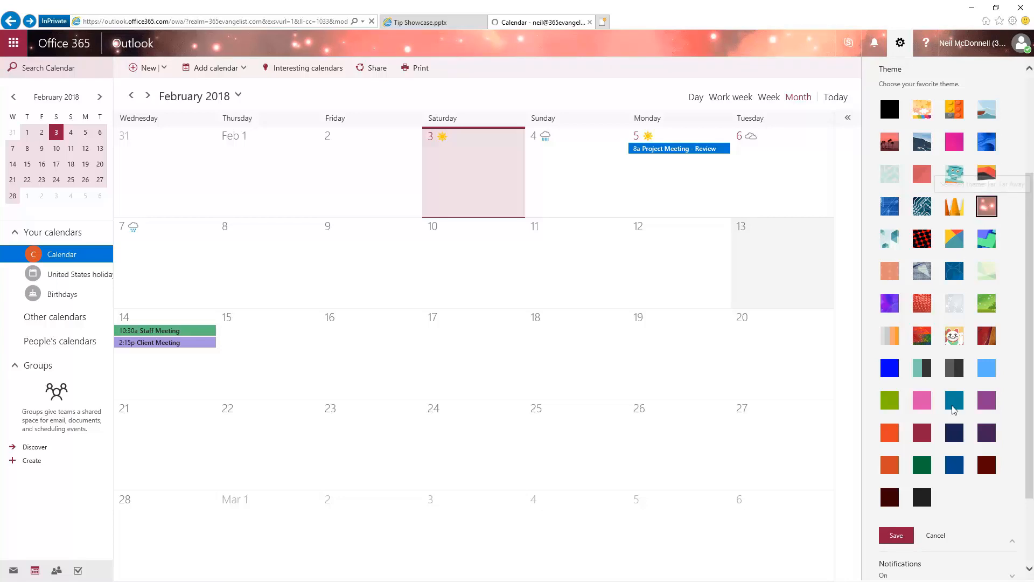
click(903, 537)
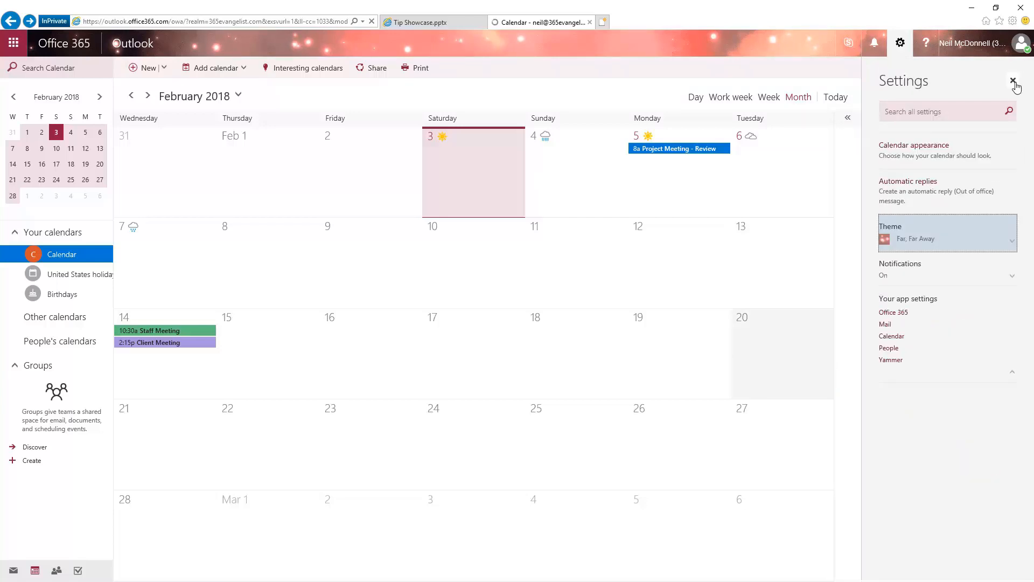
click(1013, 80)
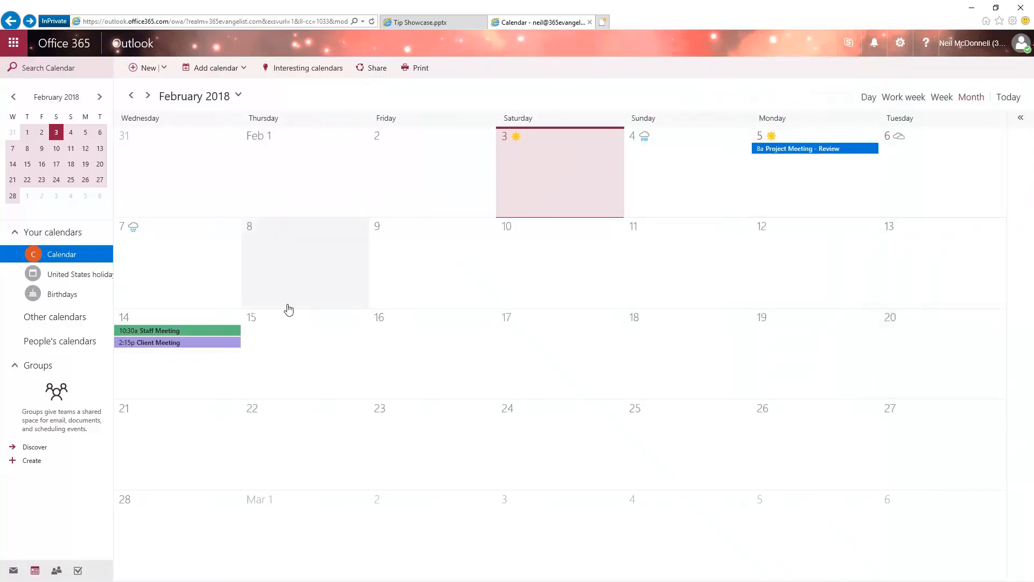